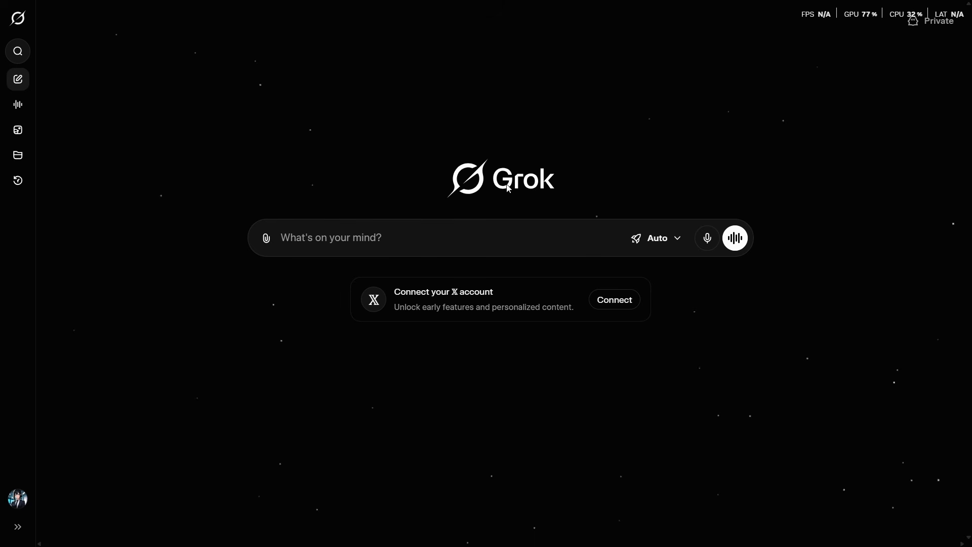
Open the Imagine gallery, view the samurai duel sample video, and return to the gallery.
{"action": "left_click", "coordinate": [22, 132]}
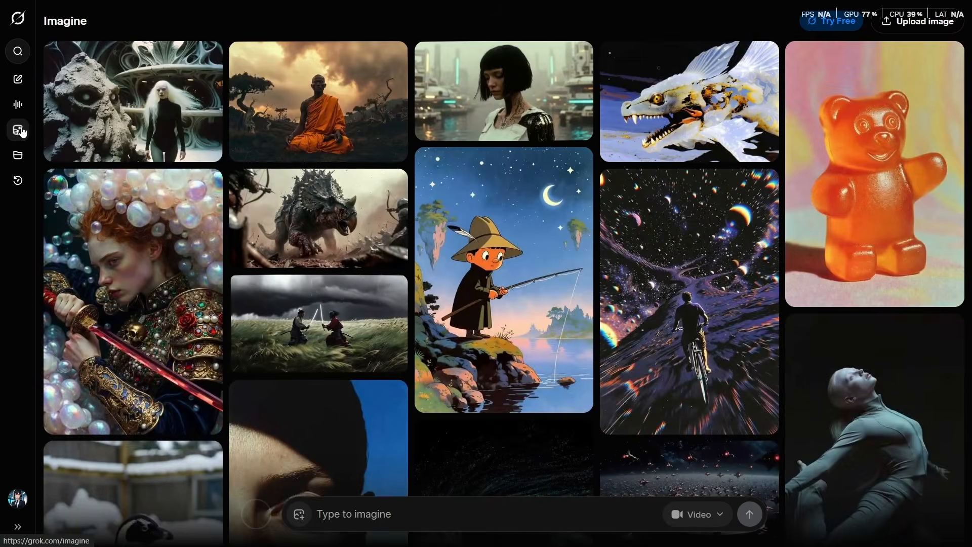
{"action": "scroll", "coordinate": [276, 217], "scroll_direction": "down", "scroll_amount": 3}
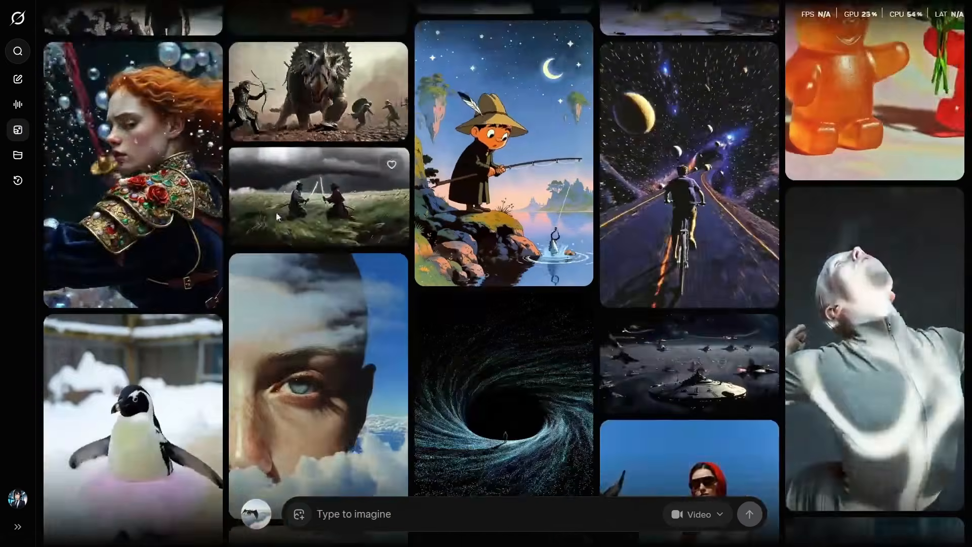
{"action": "left_click", "coordinate": [276, 216]}
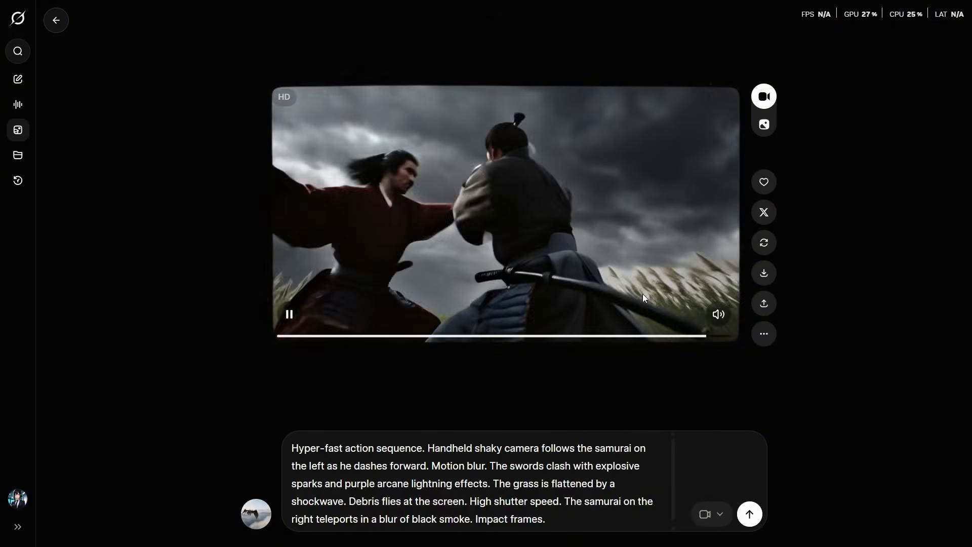
{"action": "key", "text": "Escape"}
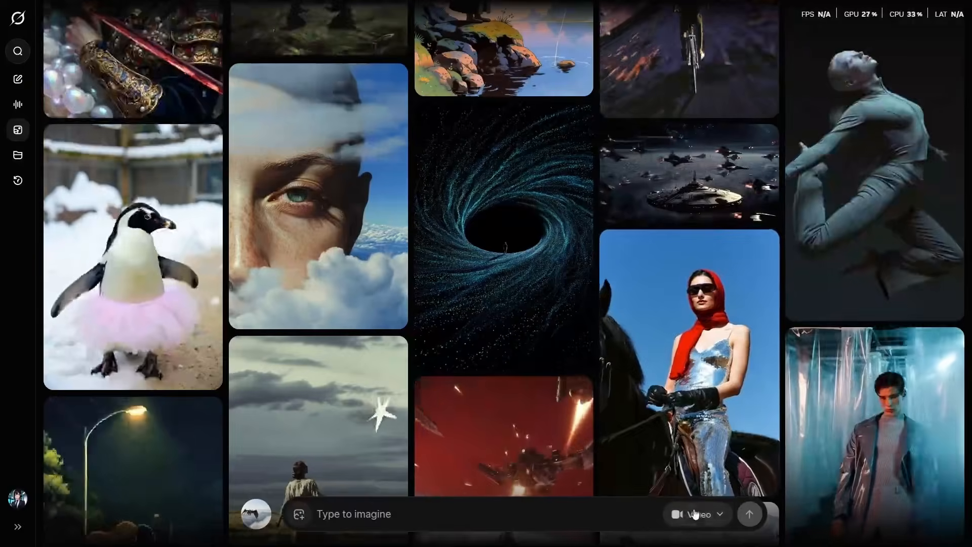
Try to set the video duration to 10s and dismiss the SuperGrok subscription offer.
{"action": "left_click", "coordinate": [695, 514]}
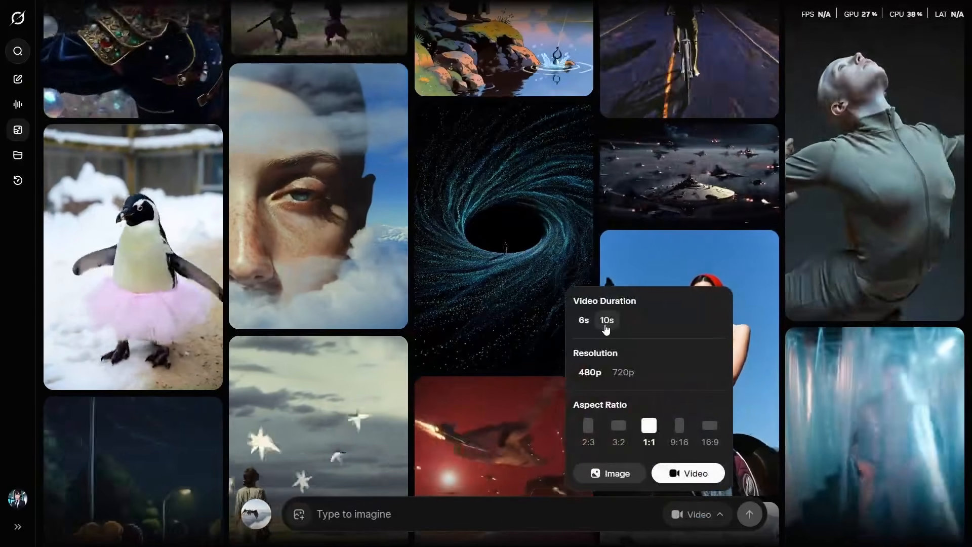
{"action": "left_click", "coordinate": [606, 321]}
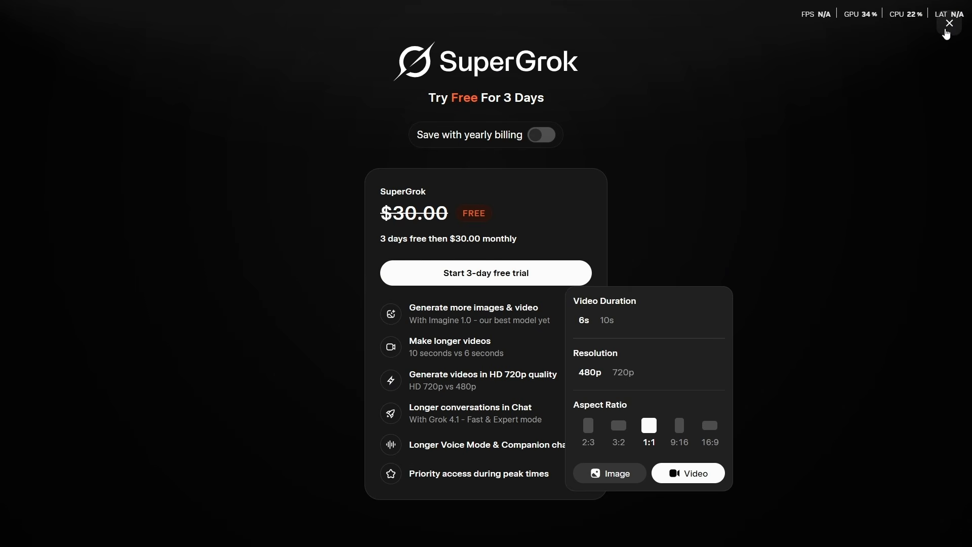
{"action": "left_click", "coordinate": [949, 25]}
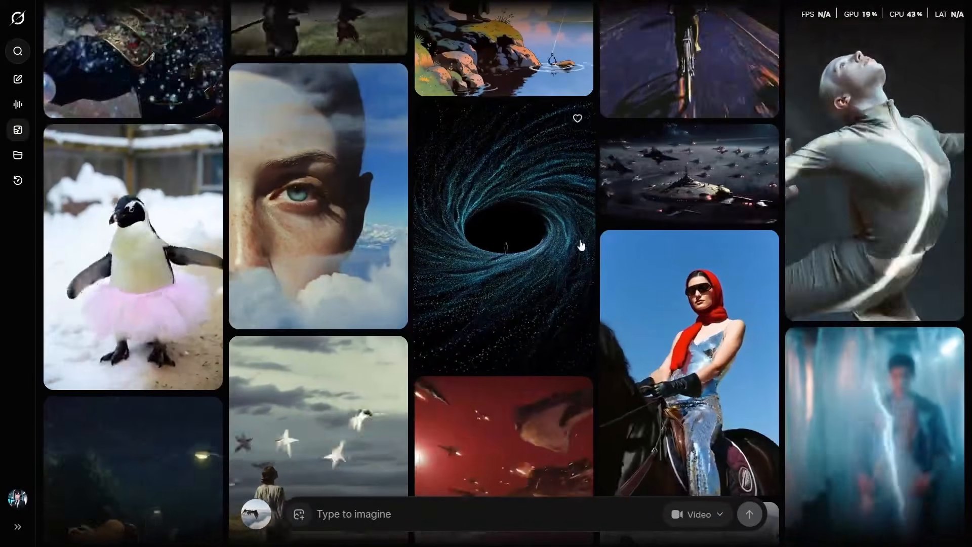
Browse the sample videos further down the Imagine gallery.
{"action": "scroll", "coordinate": [593, 249], "scroll_direction": "up", "scroll_amount": 3}
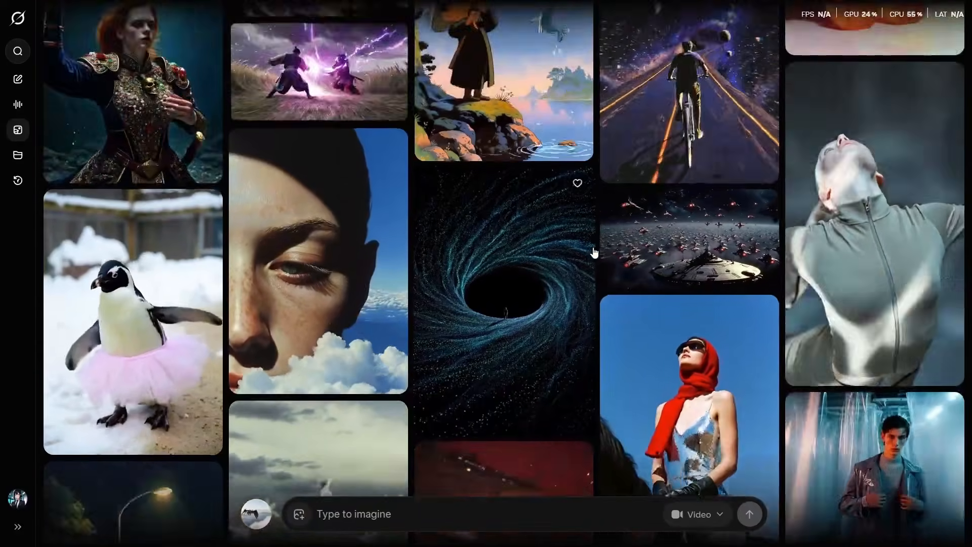
{"action": "scroll", "coordinate": [557, 223], "scroll_direction": "down", "scroll_amount": 9}
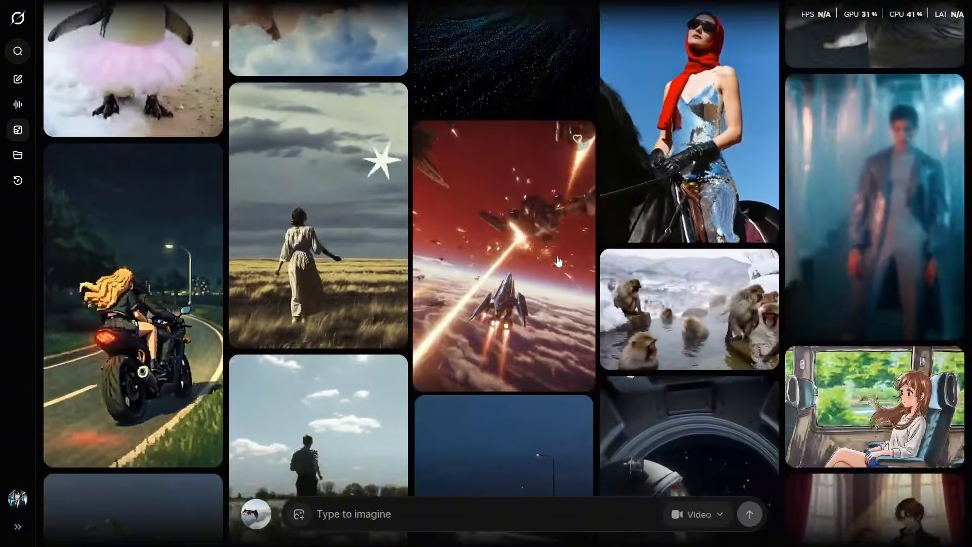
{"action": "scroll", "coordinate": [559, 261], "scroll_direction": "down", "scroll_amount": 3}
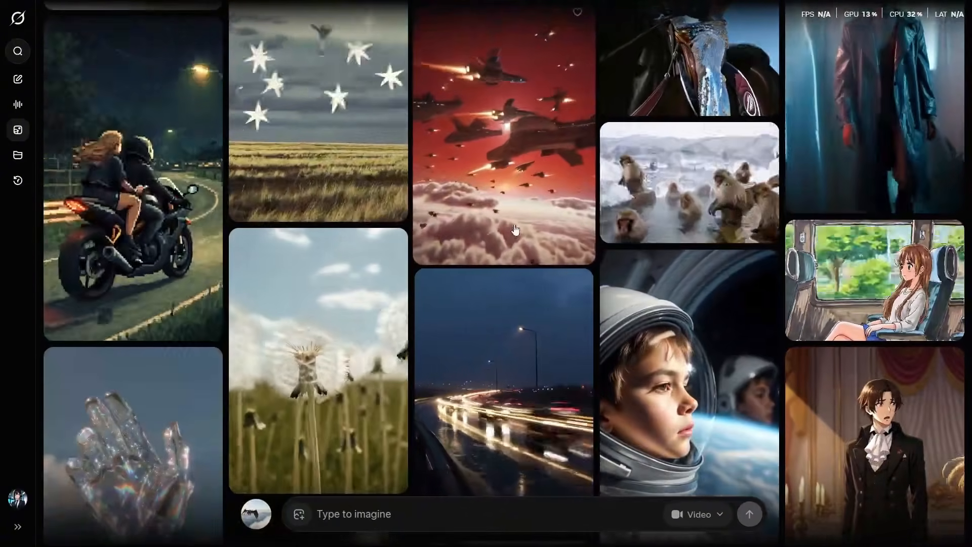
{"action": "scroll", "coordinate": [474, 154], "scroll_direction": "down", "scroll_amount": 3}
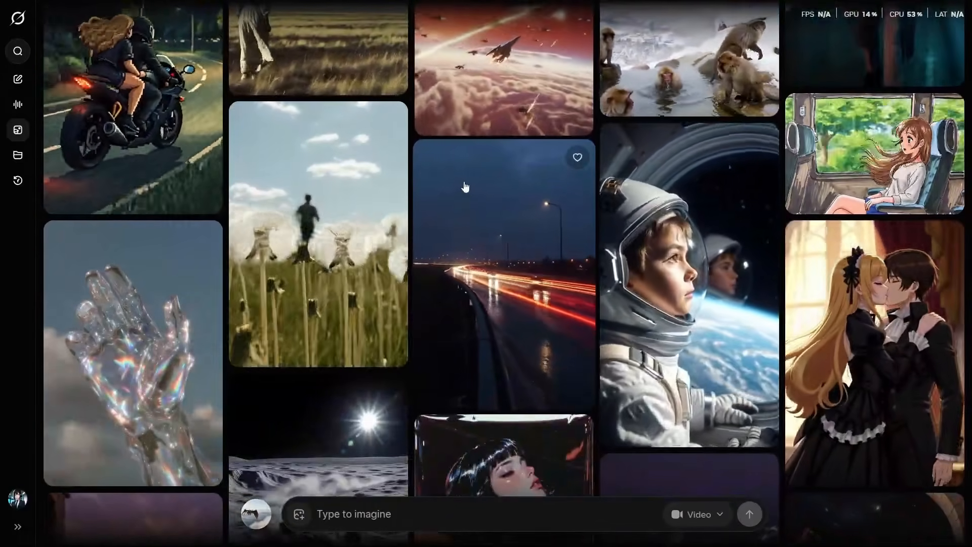
{"action": "scroll", "coordinate": [470, 189], "scroll_direction": "down", "scroll_amount": 2}
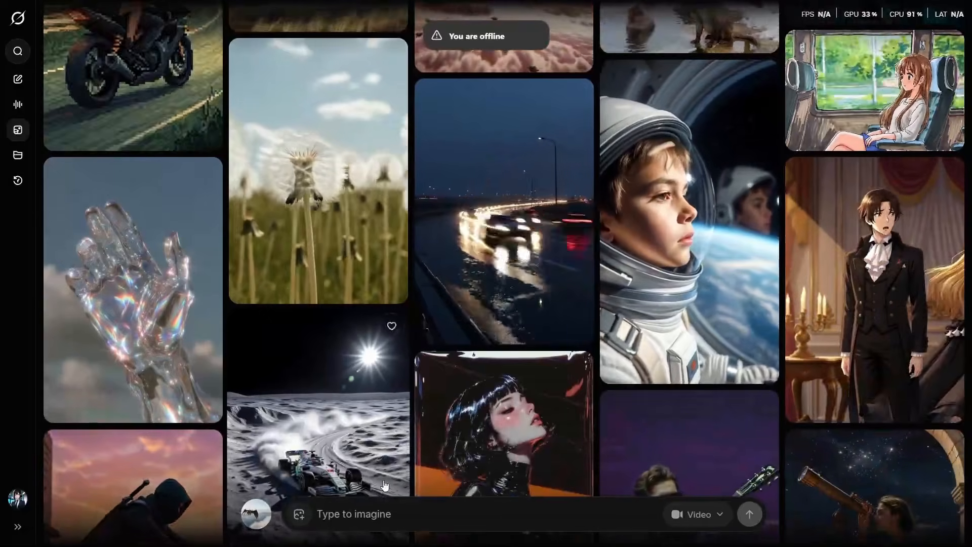
Generate a video from the prompt "realistic video of a dragon flying in the sky".
{"action": "left_click", "coordinate": [370, 509]}
{"action": "type", "text": "rea"}
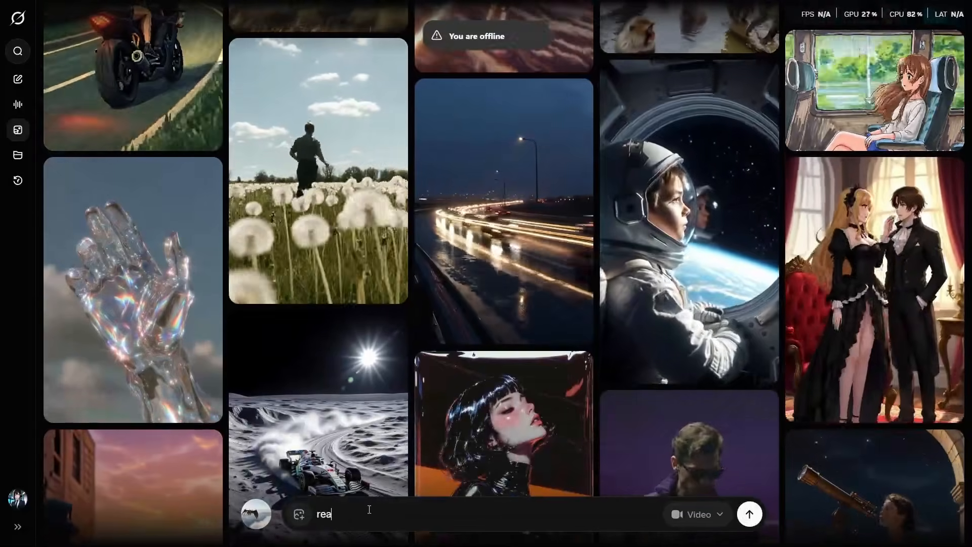
{"action": "type", "text": "listic video o"}
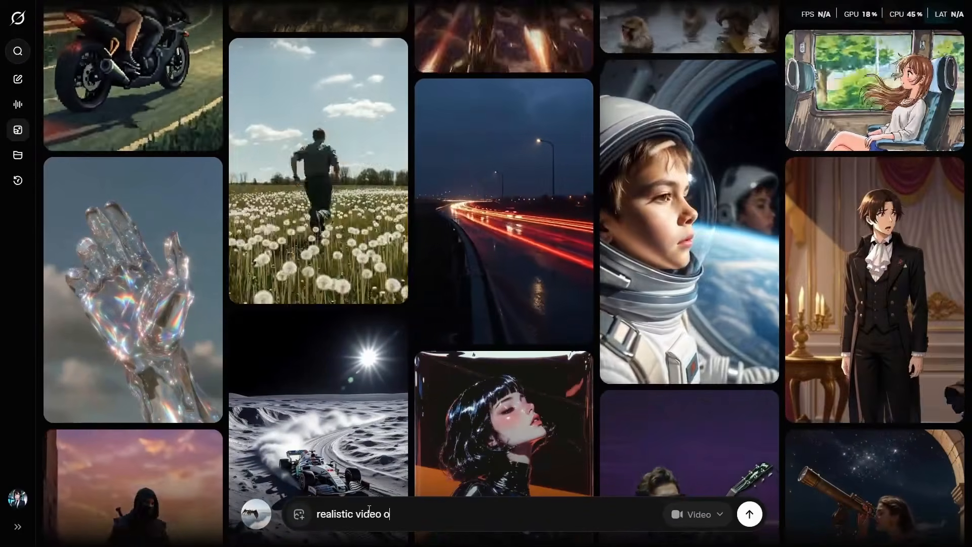
{"action": "type", "text": "f a dragon fl"}
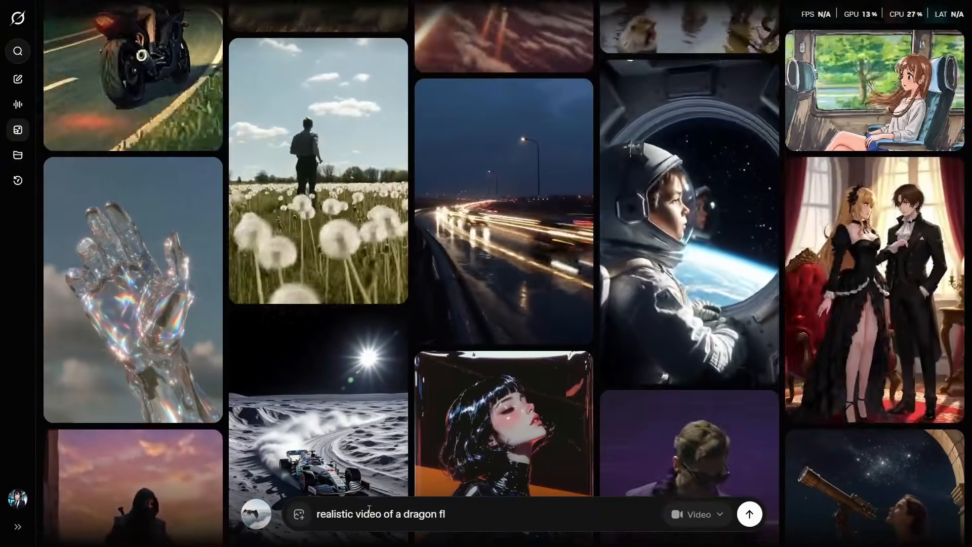
{"action": "type", "text": "ying in the sky"}
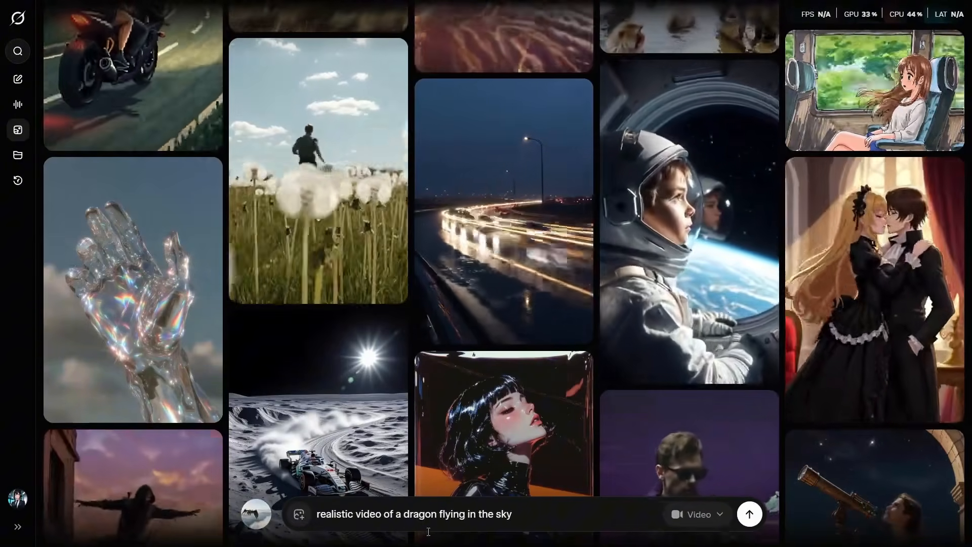
{"action": "left_click", "coordinate": [699, 515]}
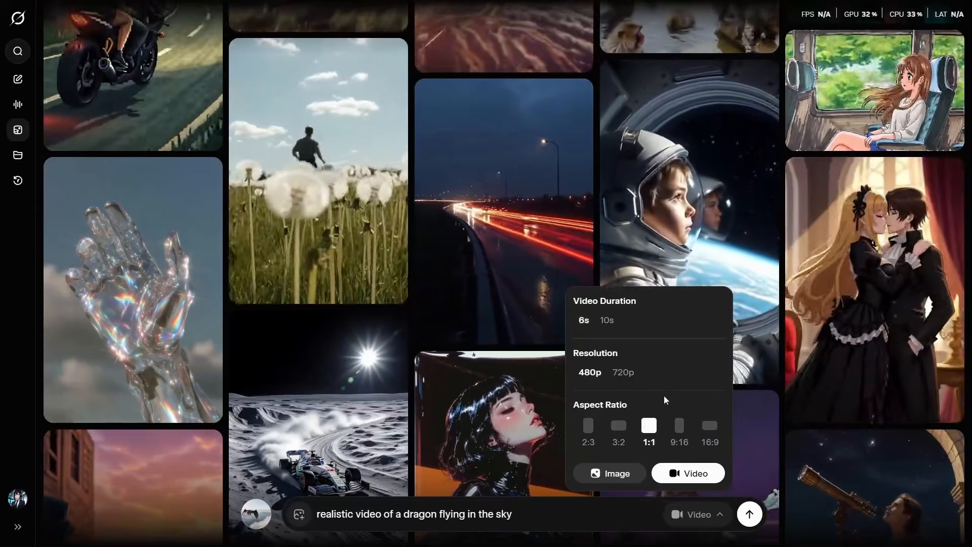
{"action": "left_click", "coordinate": [678, 515]}
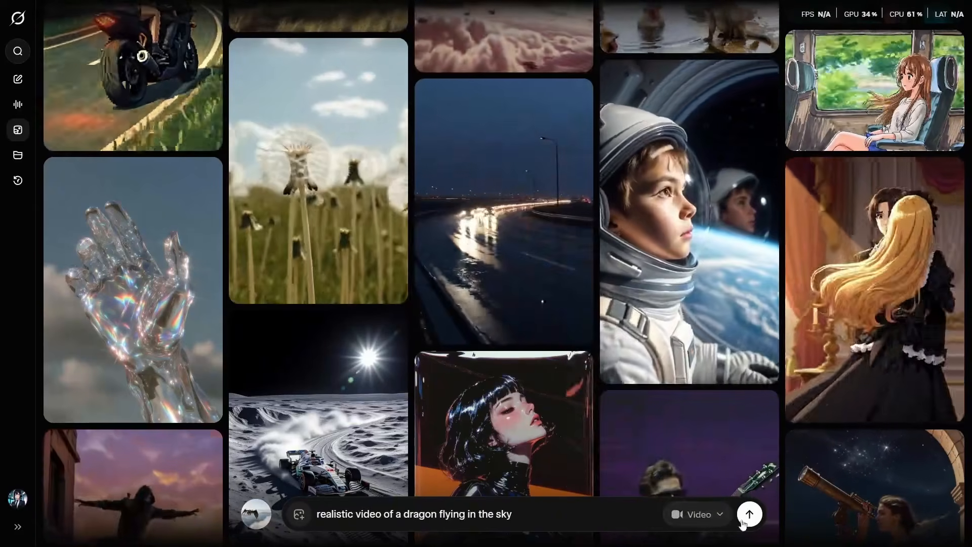
{"action": "left_click", "coordinate": [745, 522]}
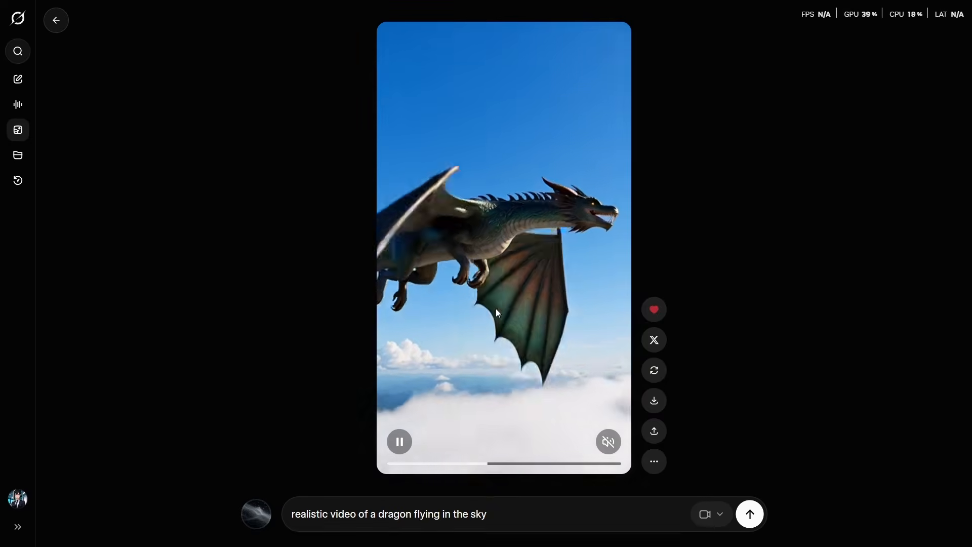
Extend the dragon video by 6s with the prompt "the dragon lands on a hill".
{"action": "mouse_move", "coordinate": [548, 458]}
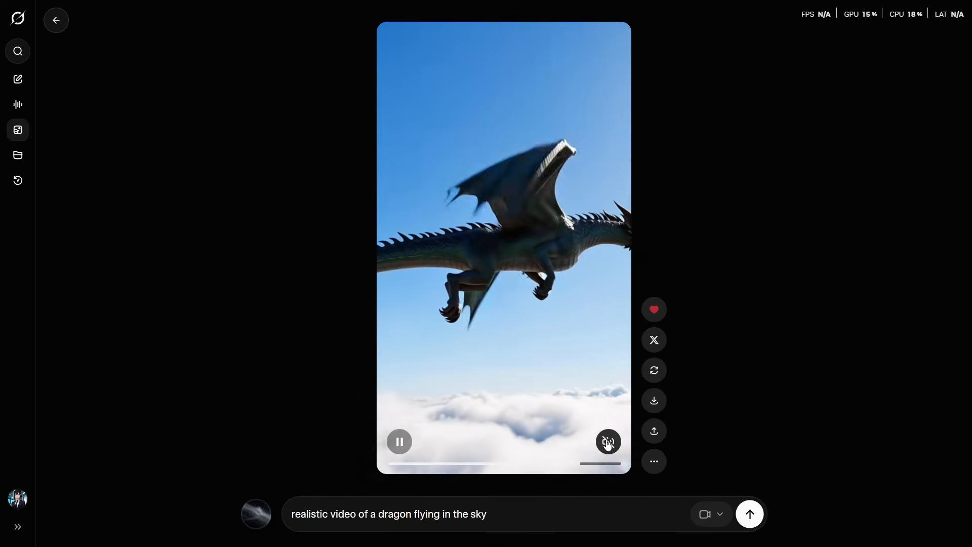
{"action": "left_click", "coordinate": [654, 462]}
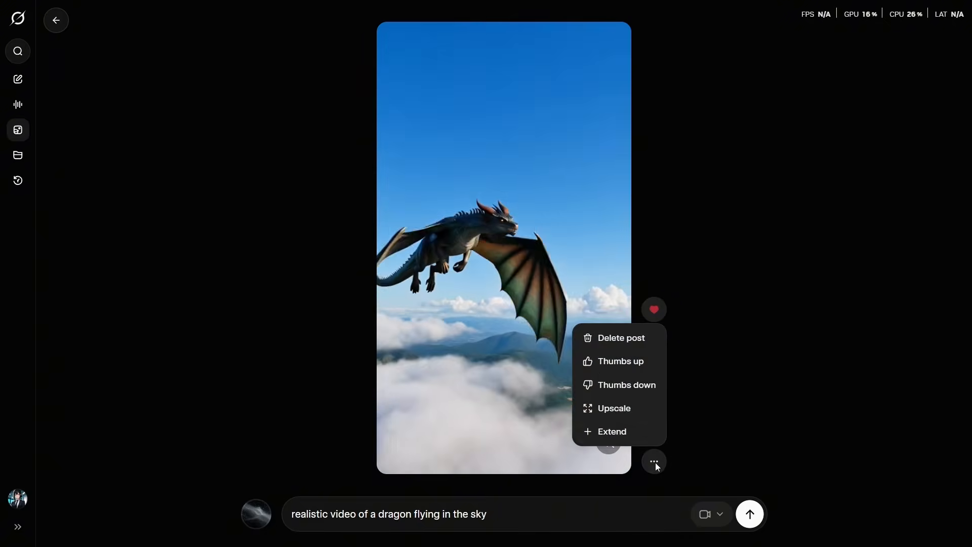
{"action": "left_click", "coordinate": [614, 435]}
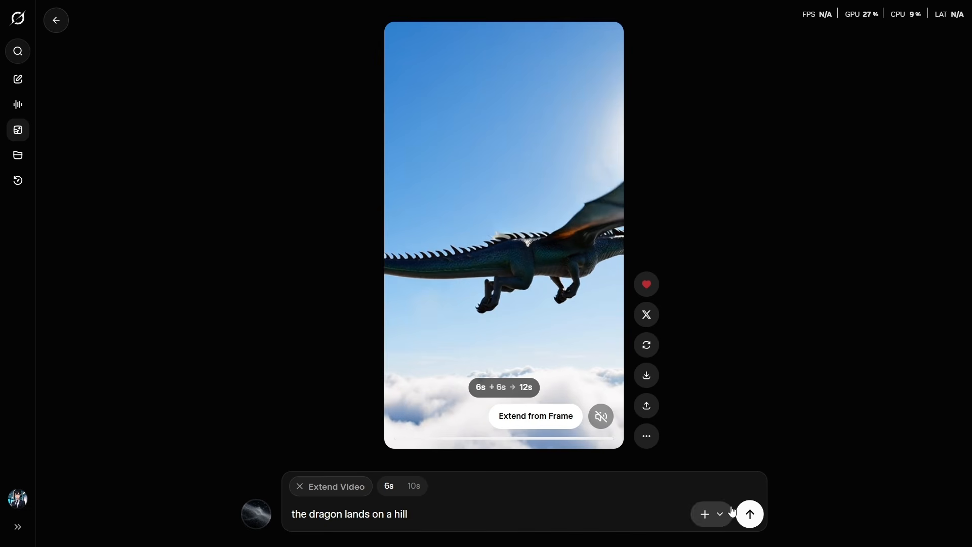
{"action": "left_click", "coordinate": [750, 514]}
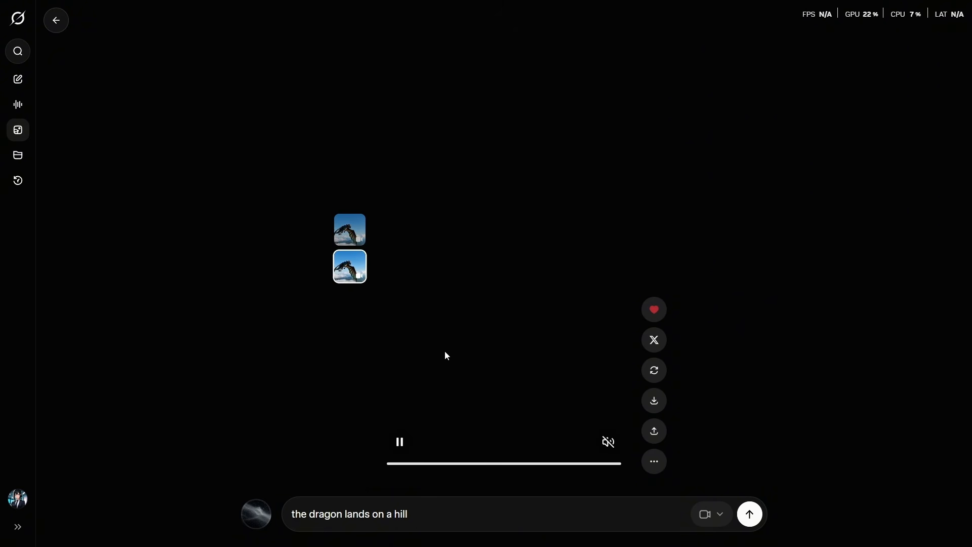
Rewind the extended video to its start, turn its sound on, and play it through.
{"action": "left_click", "coordinate": [408, 449]}
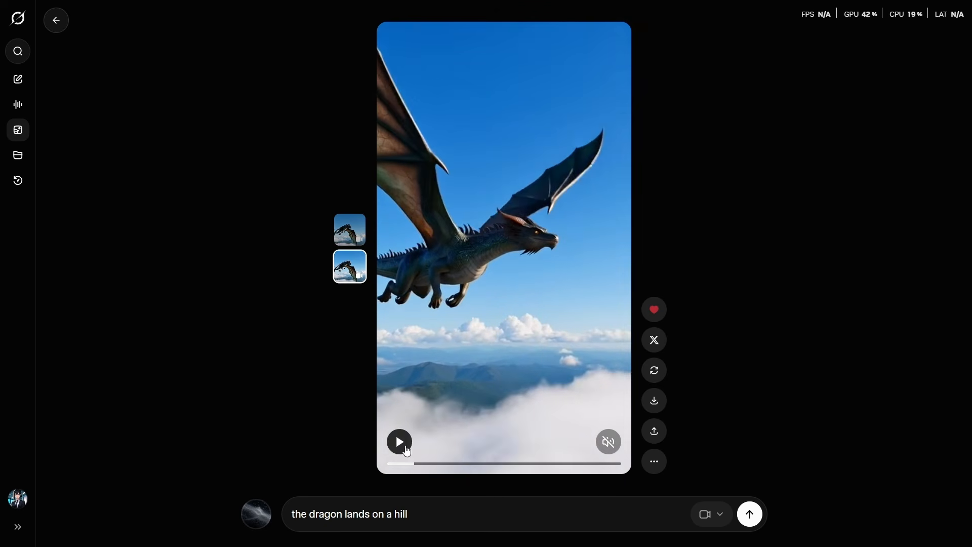
{"action": "left_click_drag", "start_coordinate": [404, 463], "coordinate": [380, 461]}
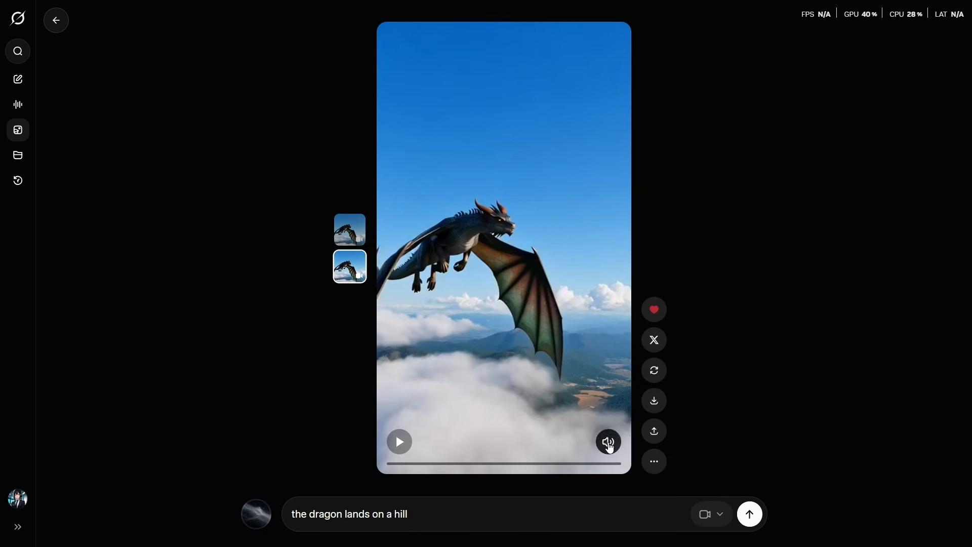
{"action": "left_click", "coordinate": [400, 441]}
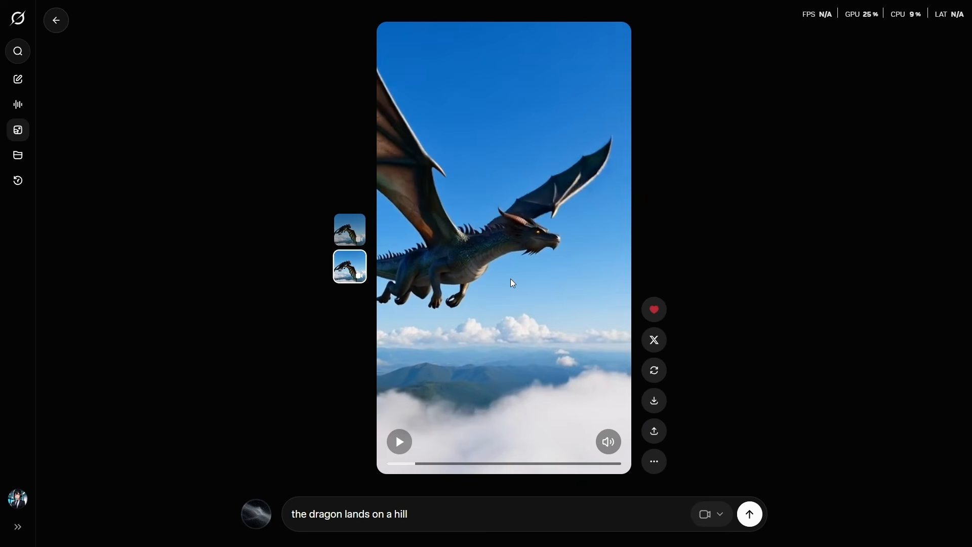
Extend the hill-landing video by another 6s with the prompt "the dragon walks forward then sees a village downhill".
{"action": "left_click", "coordinate": [653, 460]}
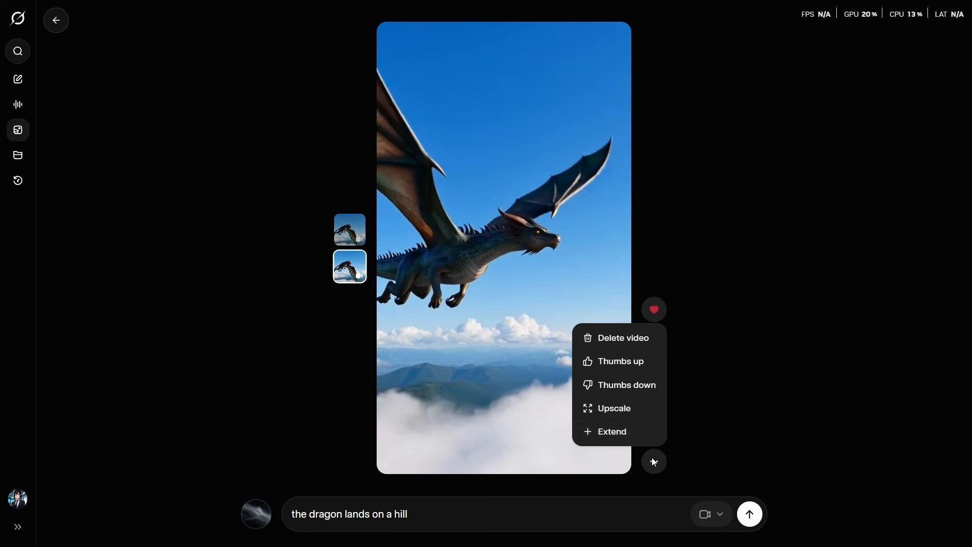
{"action": "left_click", "coordinate": [628, 431]}
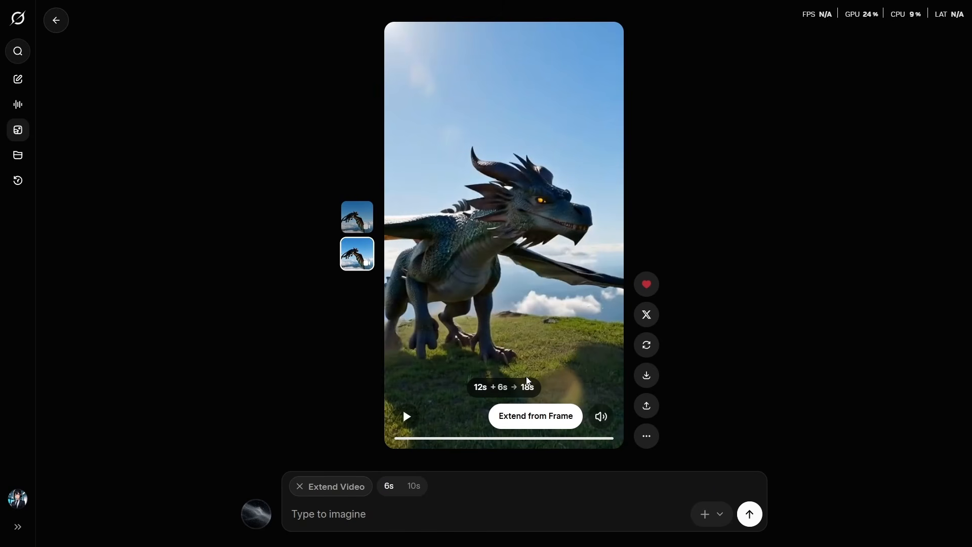
{"action": "left_click", "coordinate": [341, 524]}
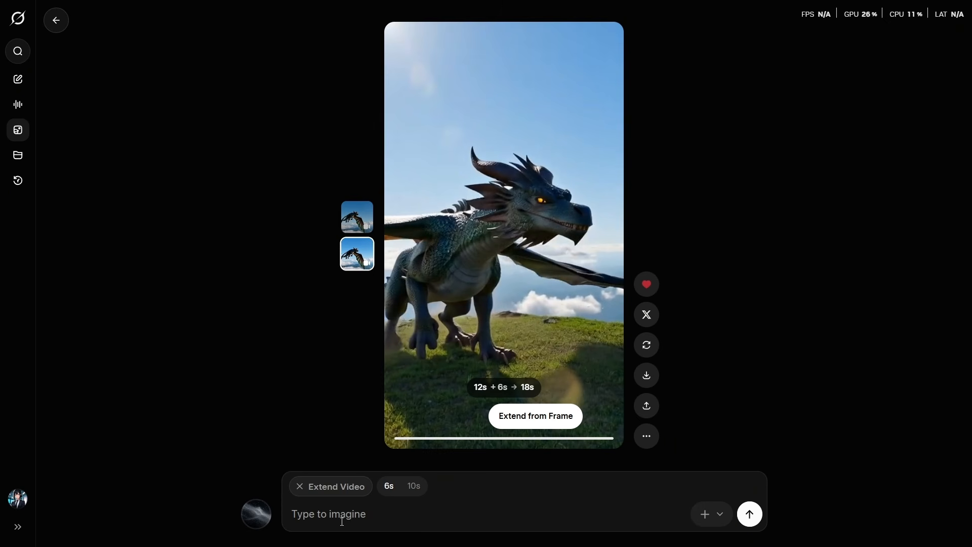
{"action": "type", "text": "the dragon walks forward"}
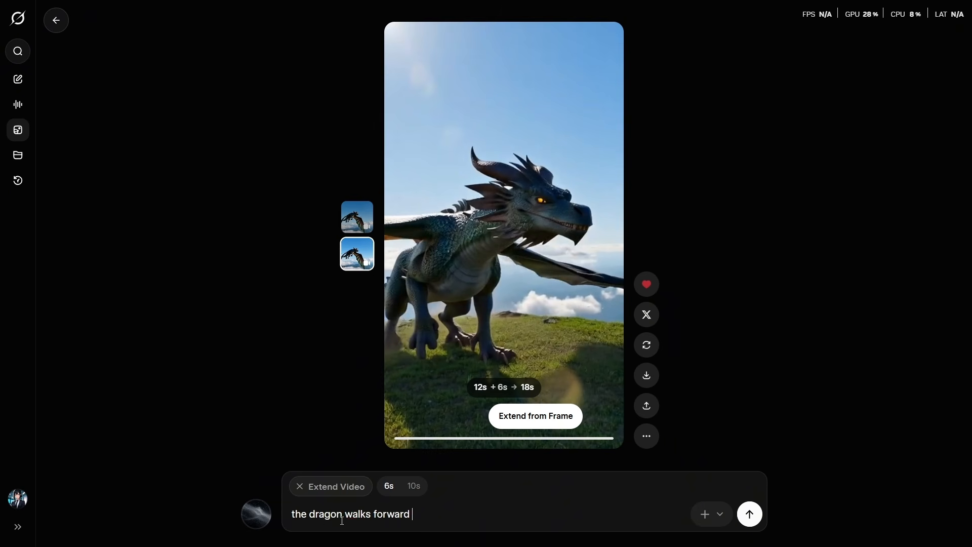
{"action": "type", "text": " then sees a village dow"}
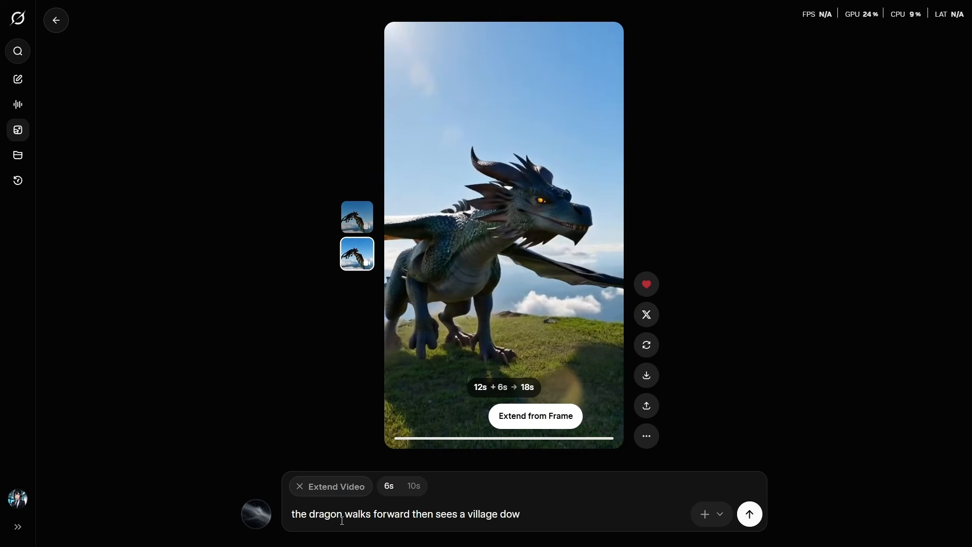
{"action": "type", "text": "nhill"}
{"action": "key", "text": "Return"}
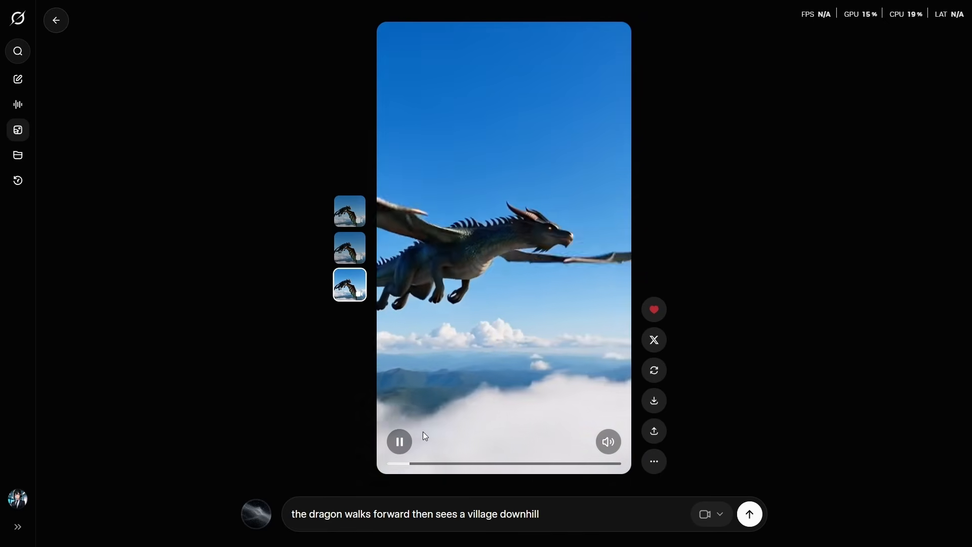
Pause the village video and extend it by 6s from its last frame with the prompt "dragon starts to breathe fire over the village".
{"action": "left_click", "coordinate": [400, 440]}
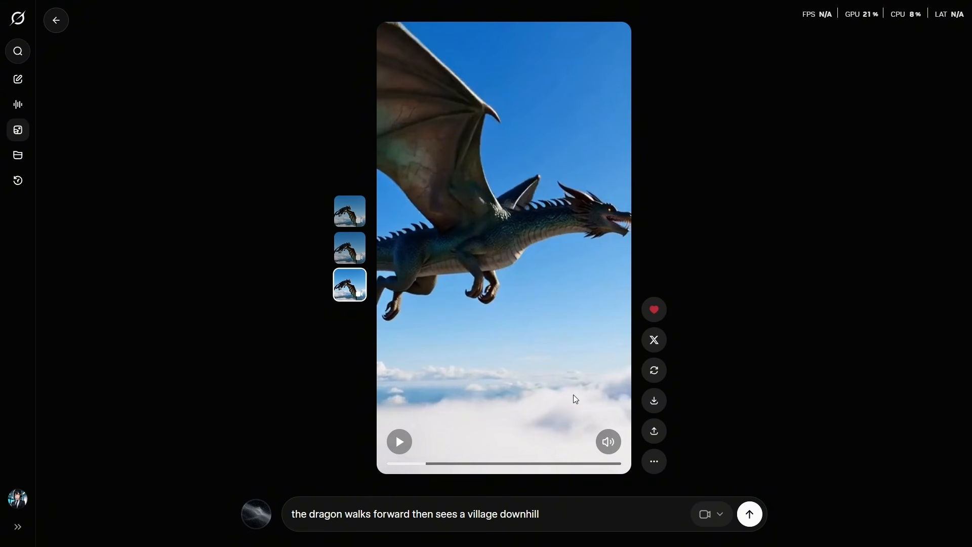
{"action": "left_click", "coordinate": [654, 462]}
{"action": "left_click", "coordinate": [614, 434]}
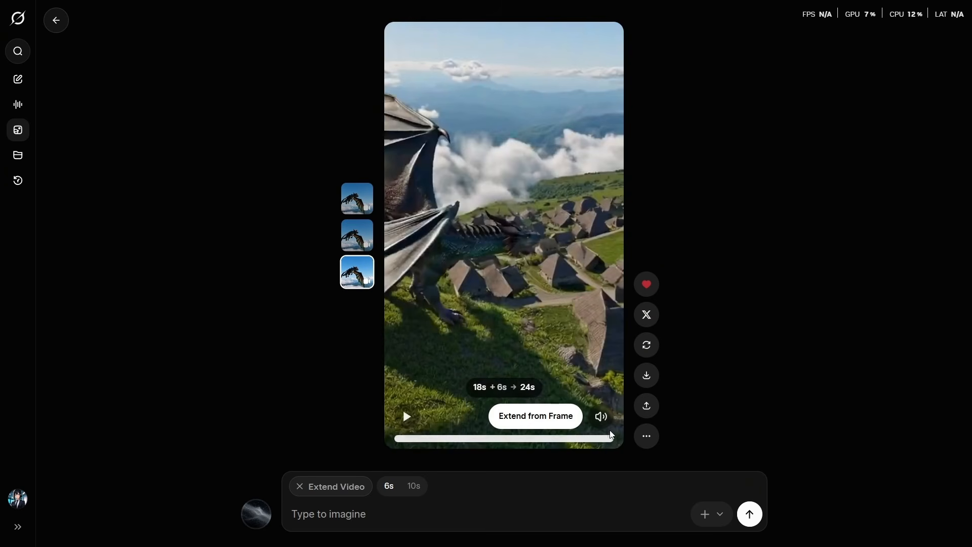
{"action": "left_click", "coordinate": [557, 423]}
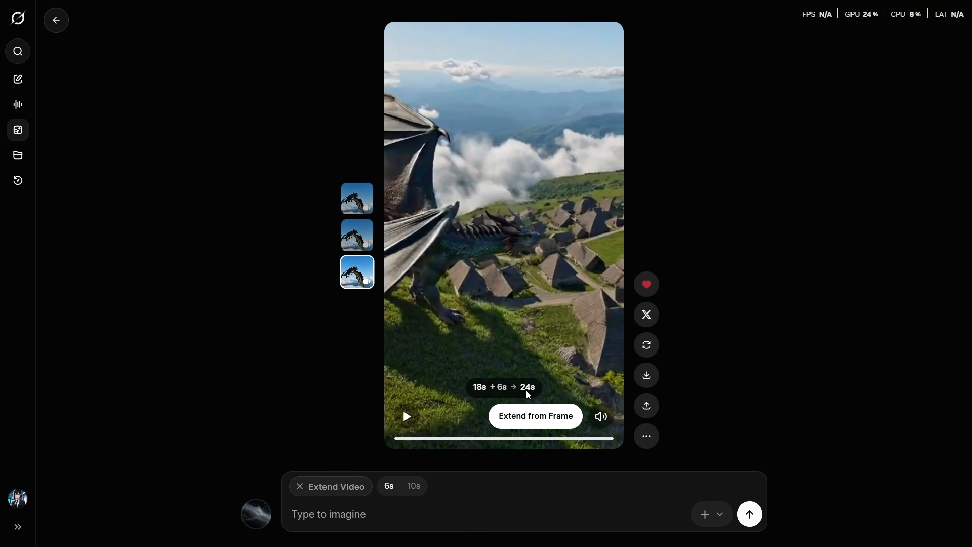
{"action": "left_click", "coordinate": [374, 511]}
{"action": "type", "text": "dragon starts to breathe fire over the village"}
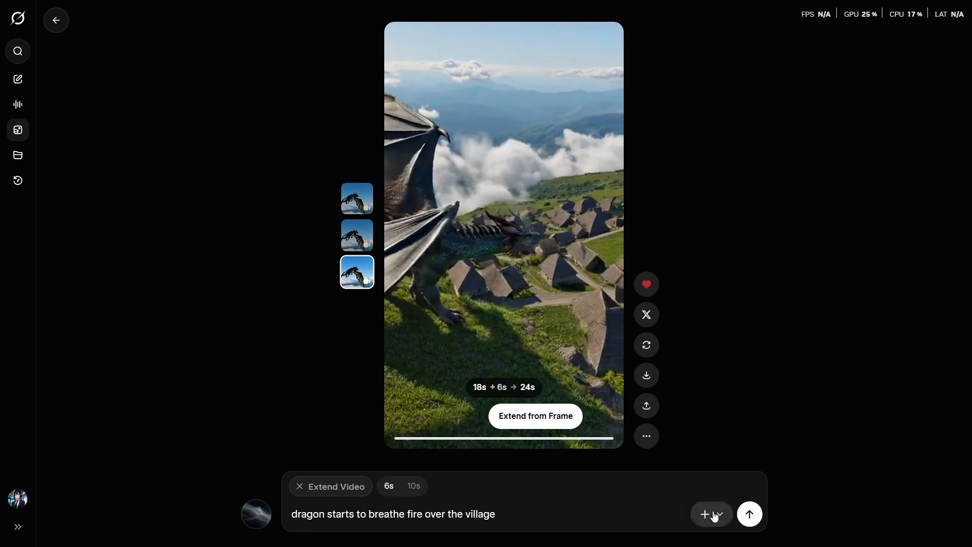
{"action": "left_click", "coordinate": [750, 520]}
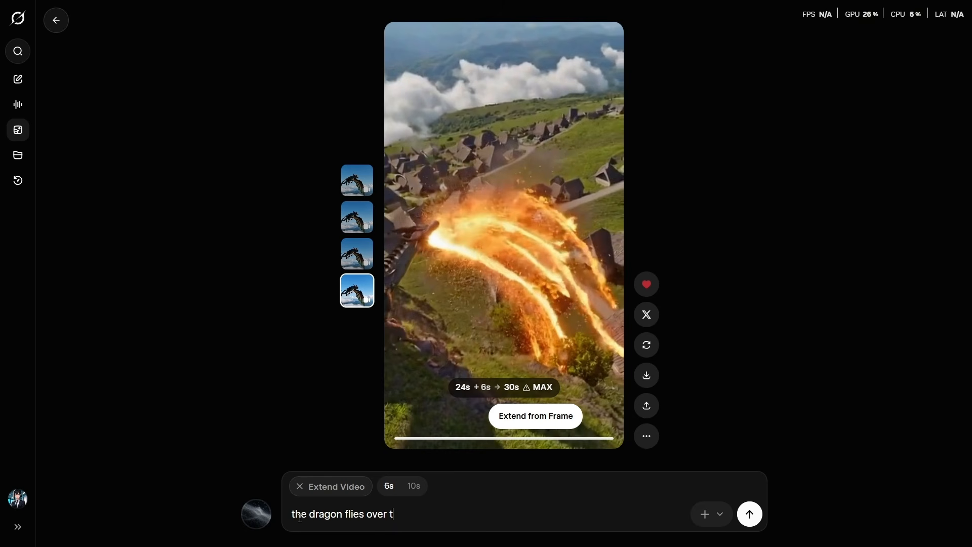
Extend the fire-breathing video by another 6s with the prompt "the dragon flies over the village", and return to the Imagine gallery.
{"action": "left_click", "coordinate": [750, 515]}
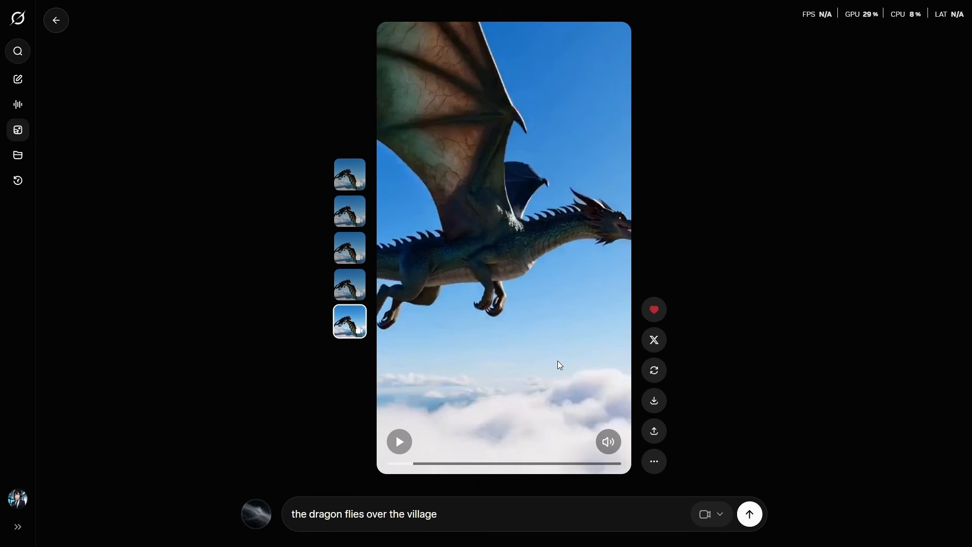
{"action": "left_click", "coordinate": [57, 21]}
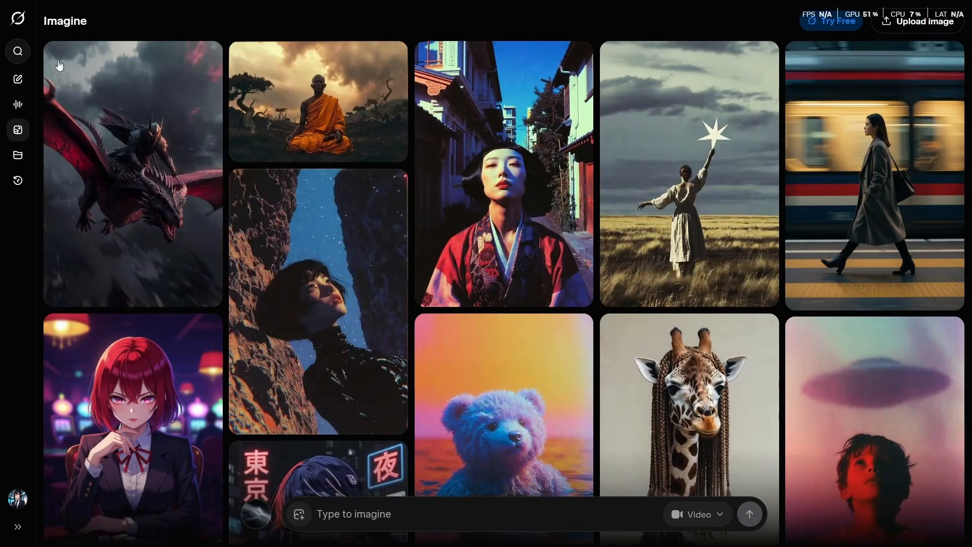
Switch generation from video to image and generate 1:1 images from the prompt "realistic video of a dog in a park".
{"action": "scroll", "coordinate": [390, 188], "scroll_direction": "down", "scroll_amount": 3}
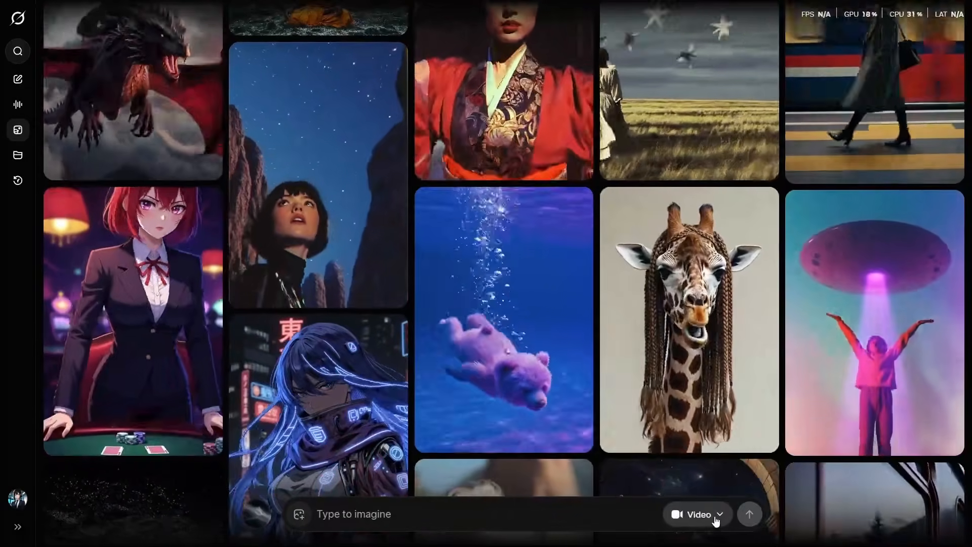
{"action": "left_click", "coordinate": [716, 520]}
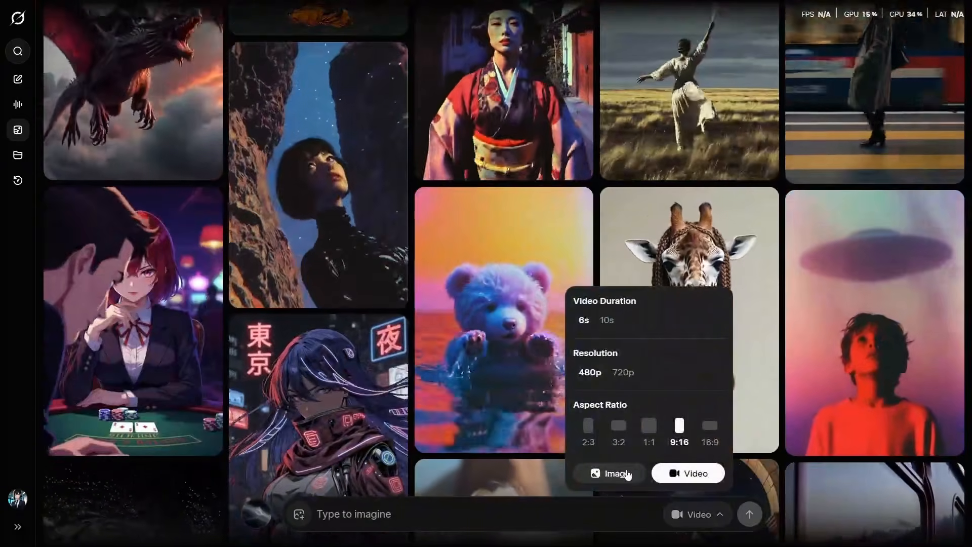
{"action": "left_click", "coordinate": [627, 474]}
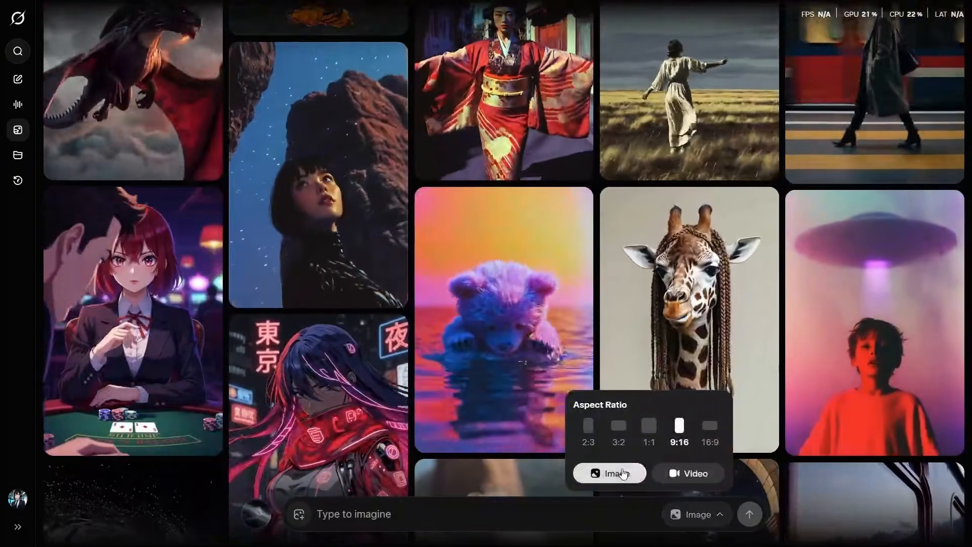
{"action": "left_click", "coordinate": [611, 514]}
{"action": "type", "text": "realistic video of a dog in a park"}
{"action": "left_click", "coordinate": [698, 514]}
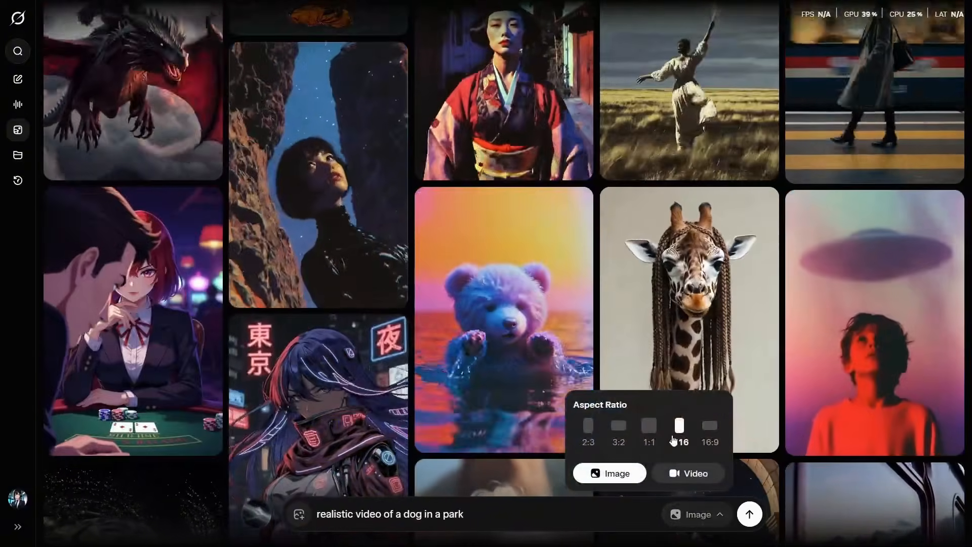
{"action": "left_click", "coordinate": [649, 426]}
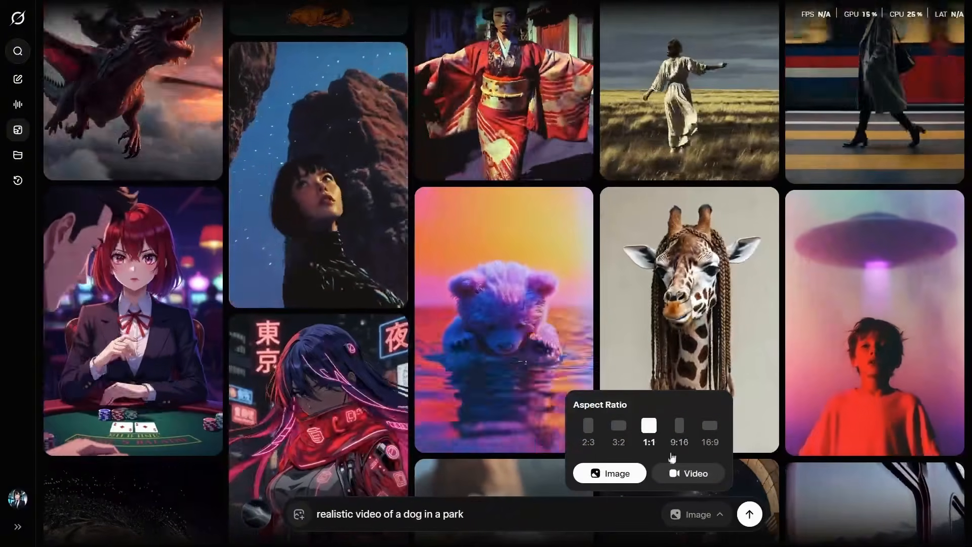
{"action": "left_click", "coordinate": [750, 514]}
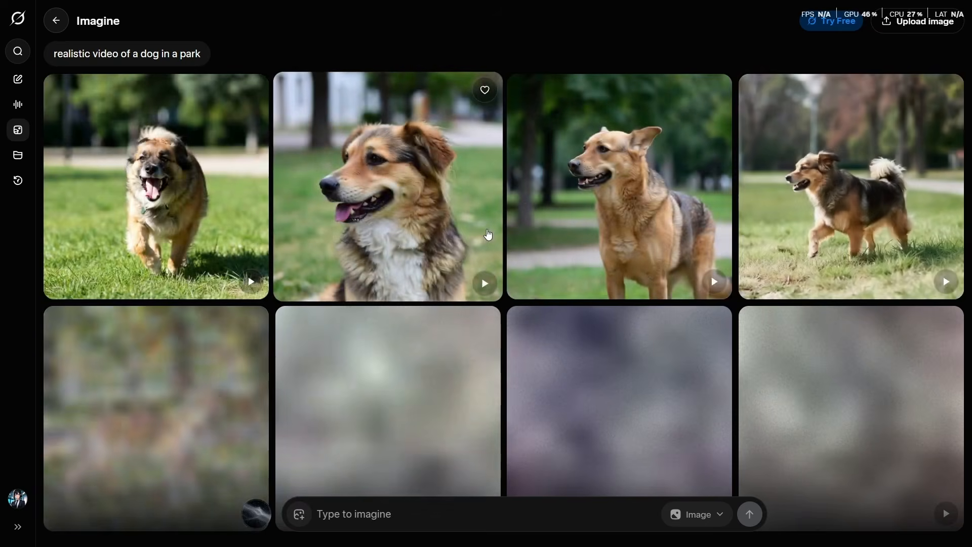
Make a video from the generated close-up image of the golden-brown dog in front of tree trunks, and return to the image results.
{"action": "scroll", "coordinate": [471, 248], "scroll_direction": "down", "scroll_amount": 10}
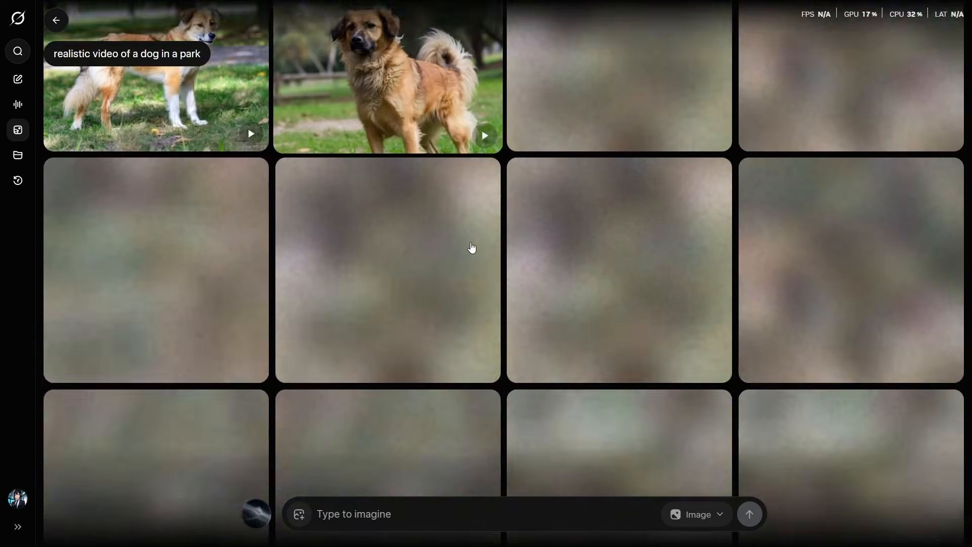
{"action": "scroll", "coordinate": [813, 358], "scroll_direction": "up", "scroll_amount": 3}
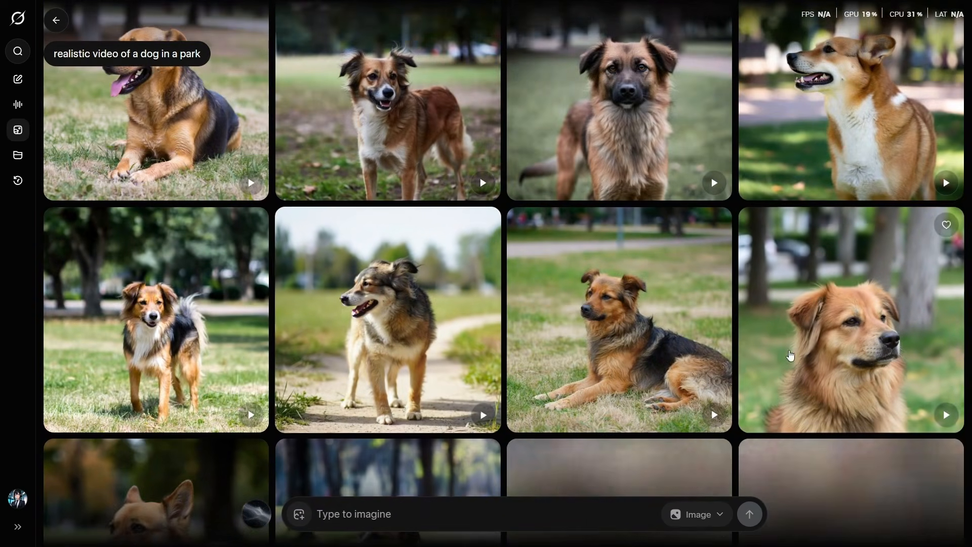
{"action": "left_click", "coordinate": [813, 358]}
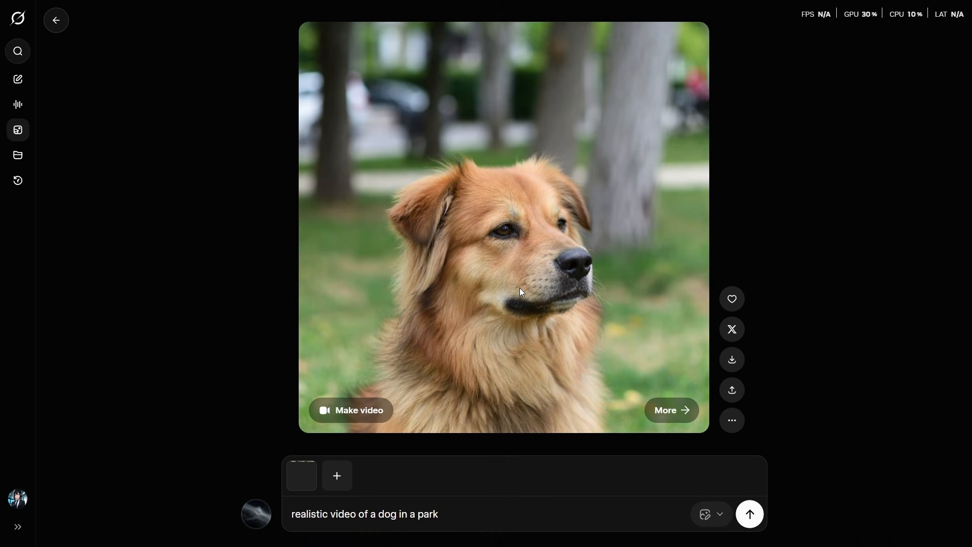
{"action": "left_click", "coordinate": [353, 412]}
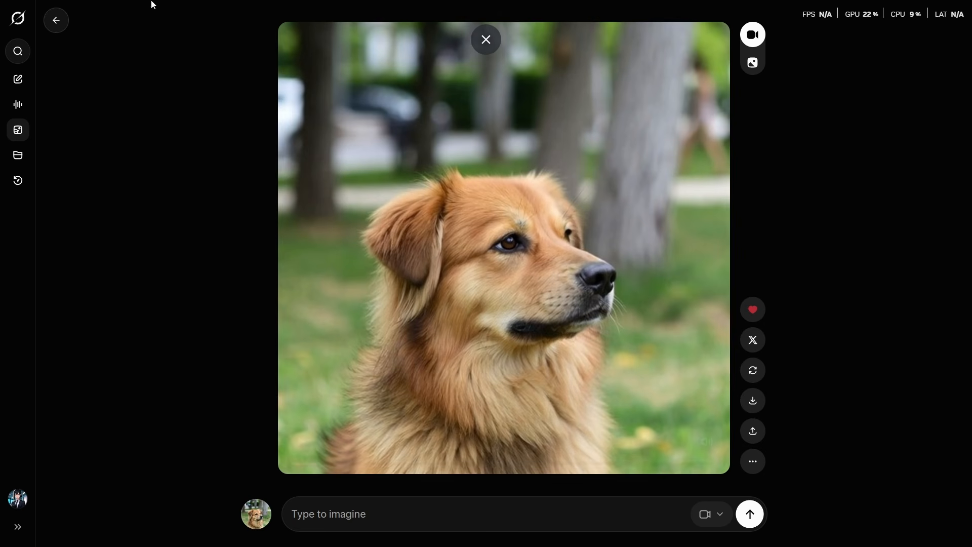
{"action": "left_click", "coordinate": [59, 24]}
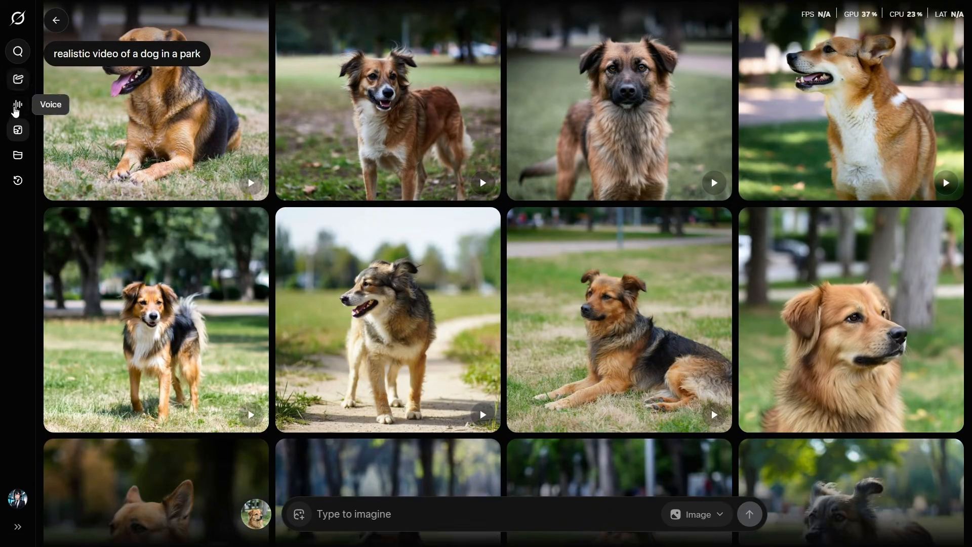